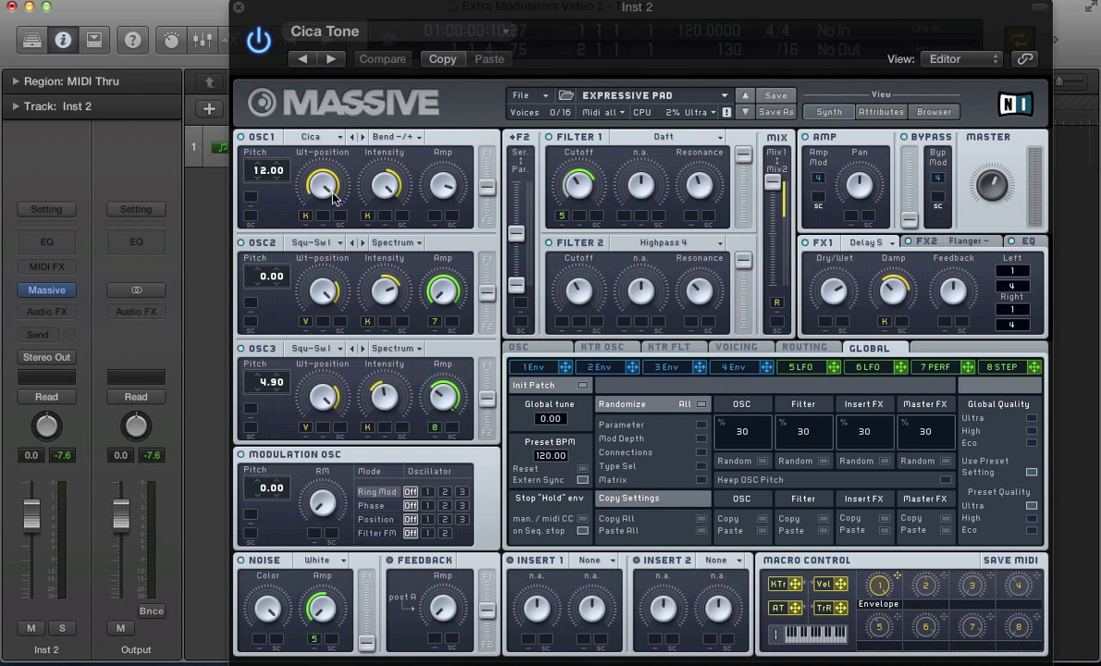
Step: Create a blank Untitled Sound via File > New Sound and bring up oscillator 1's wavetable list
{"action": "left_click", "coordinate": [523, 97]}
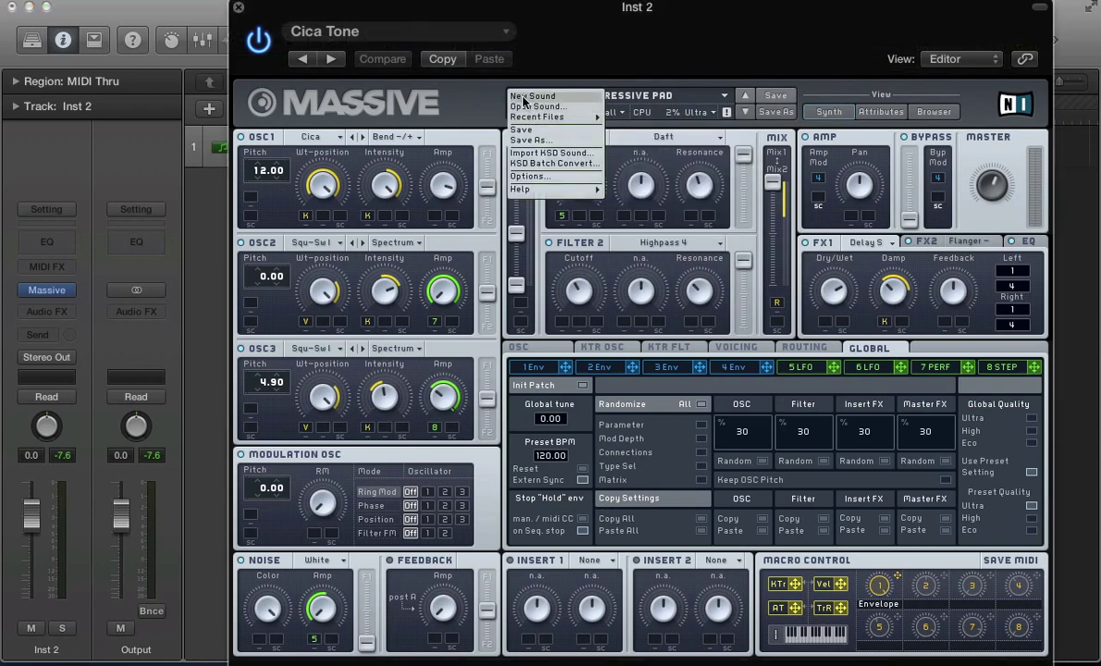
{"action": "left_click", "coordinate": [523, 97]}
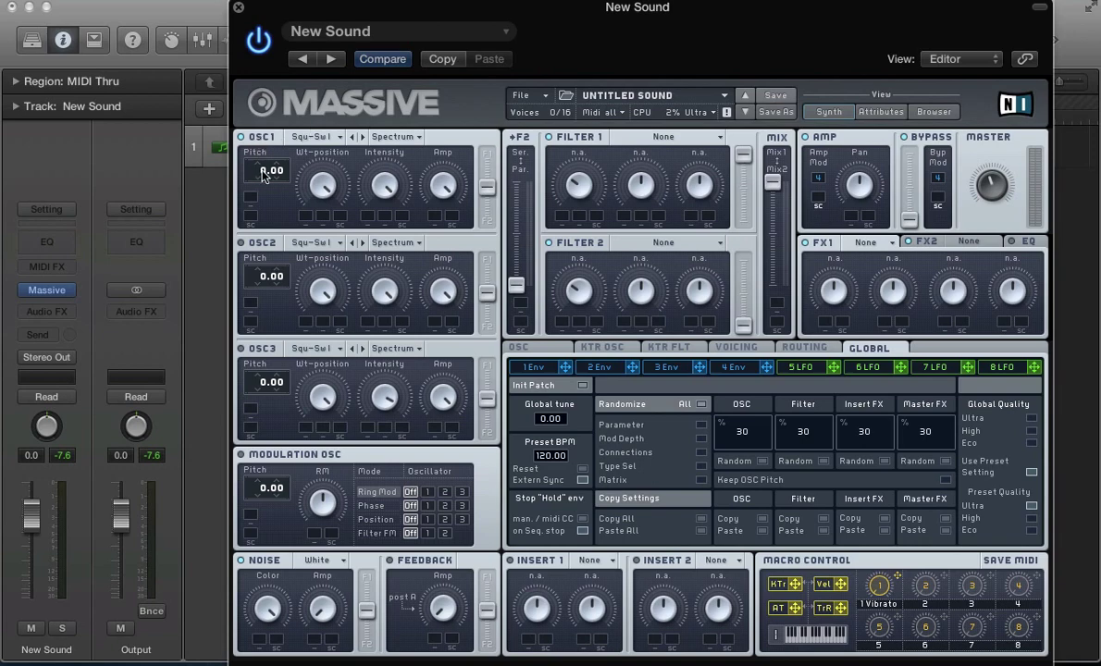
{"action": "left_click", "coordinate": [296, 137]}
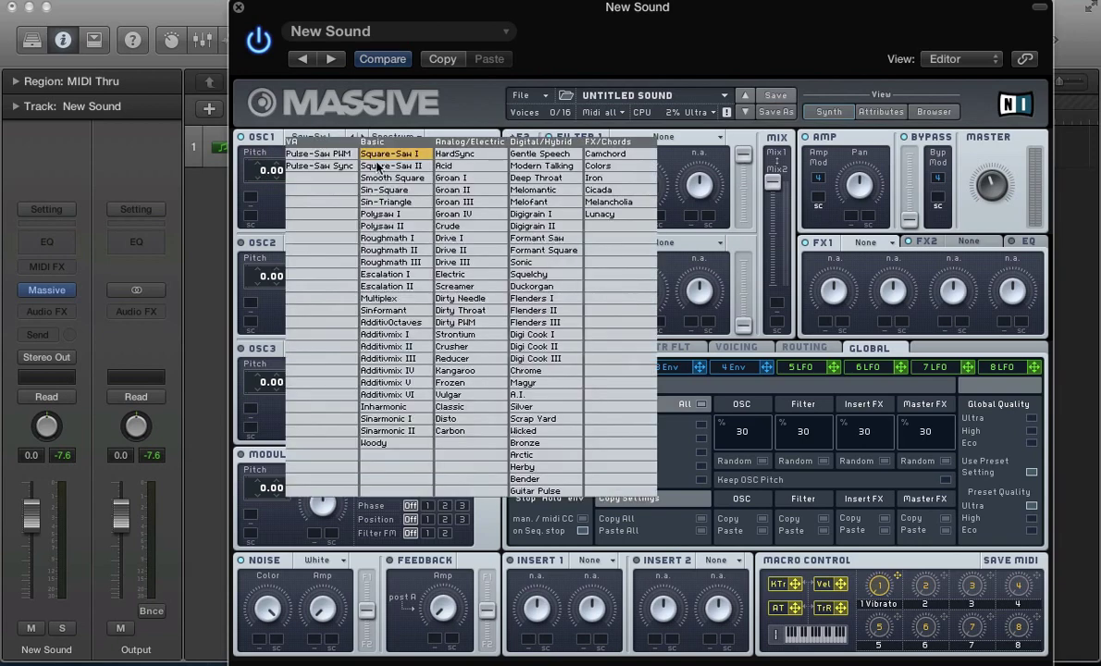
Step: Load the Cicada wavetable into oscillator 1 and switch its mode from Spectrum to Bend -/+
{"action": "left_click", "coordinate": [606, 190]}
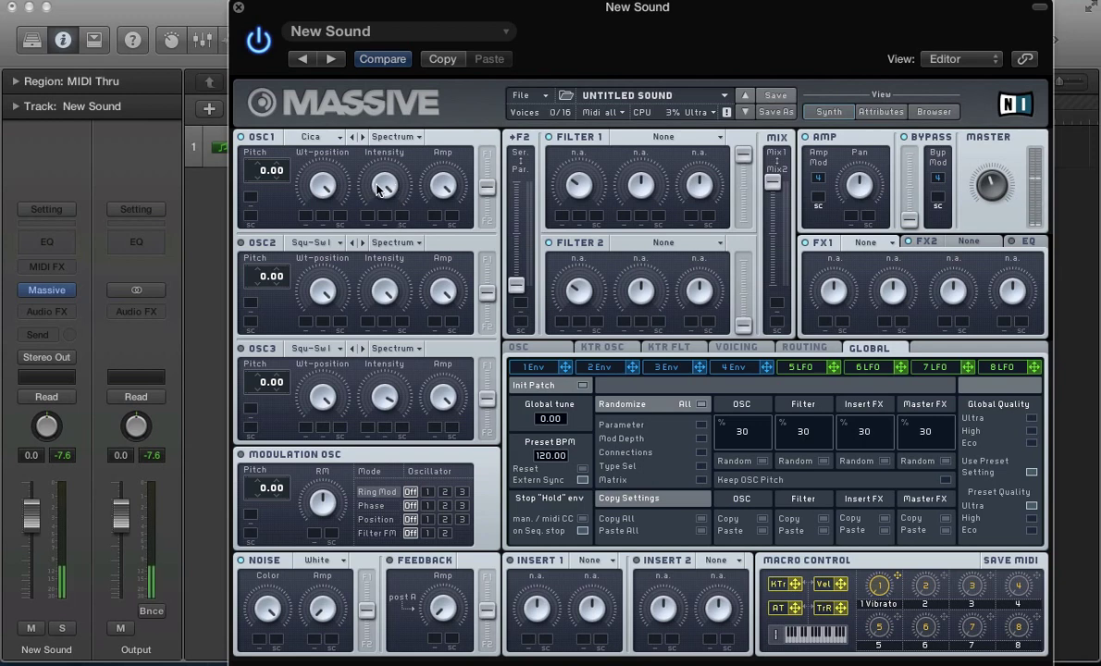
{"action": "left_click", "coordinate": [394, 137]}
{"action": "left_click", "coordinate": [388, 159]}
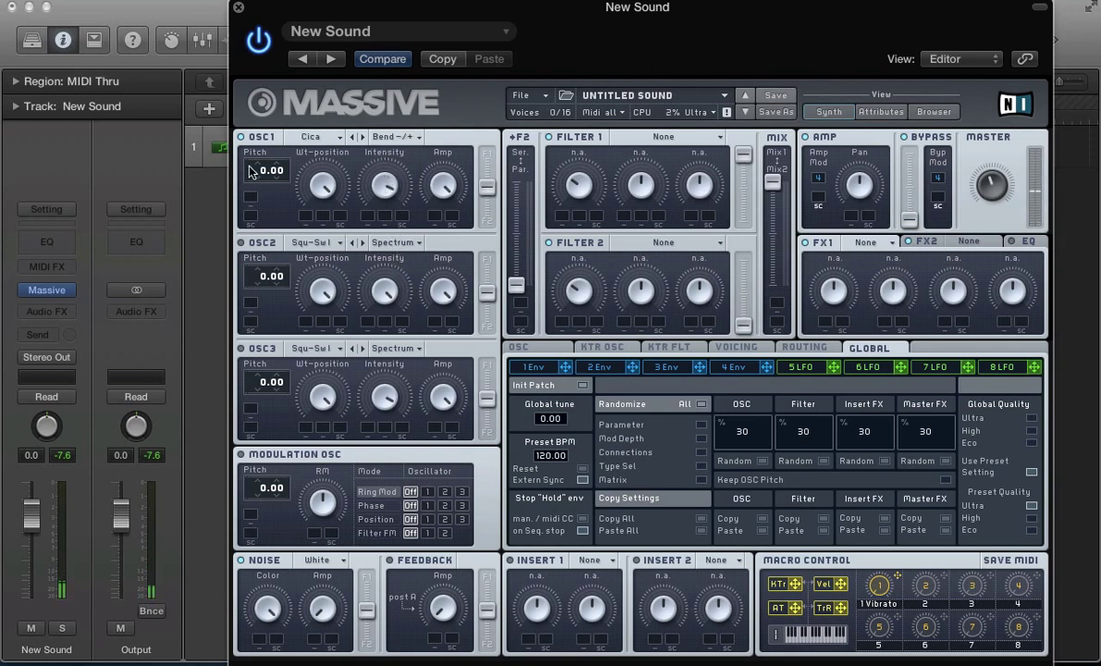
Step: Tune oscillator 1 pitch to 12.00 and route key tracking to its wavetable position and intensity
{"action": "left_click_drag", "start_coordinate": [261, 176], "coordinate": [268, 167]}
{"action": "left_click_drag", "start_coordinate": [317, 243], "coordinate": [321, 317]}
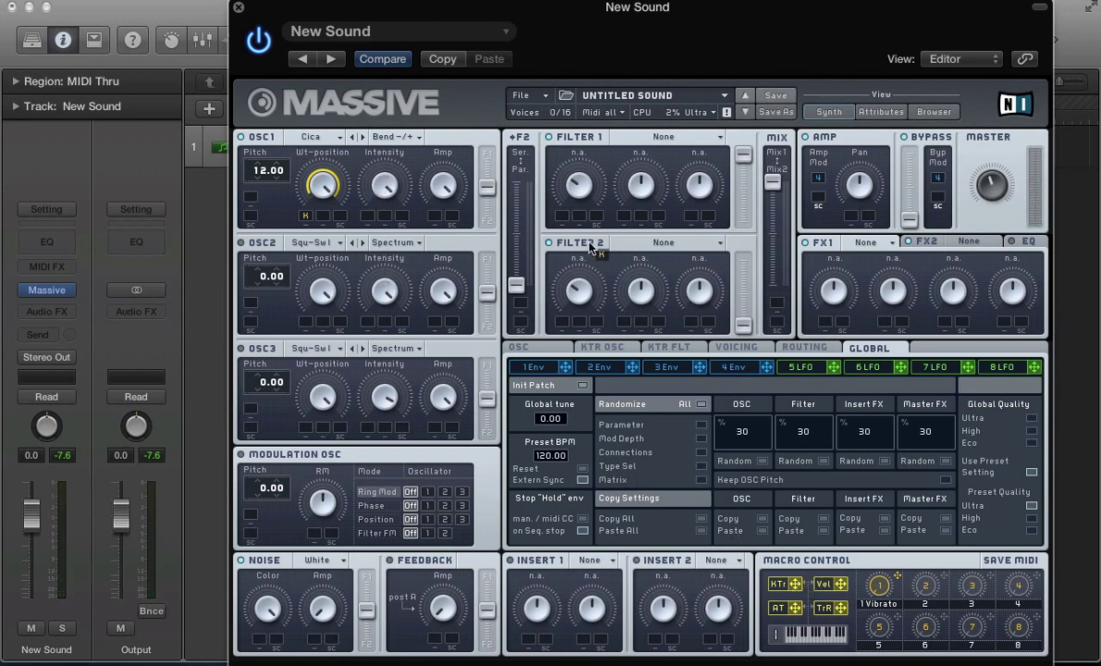
{"action": "left_click_drag", "start_coordinate": [311, 212], "coordinate": [368, 209]}
Step: Set V modulation depth on oscillator 2's wavetable position and route key tracking to its intensity
{"action": "left_click_drag", "start_coordinate": [303, 330], "coordinate": [315, 382]}
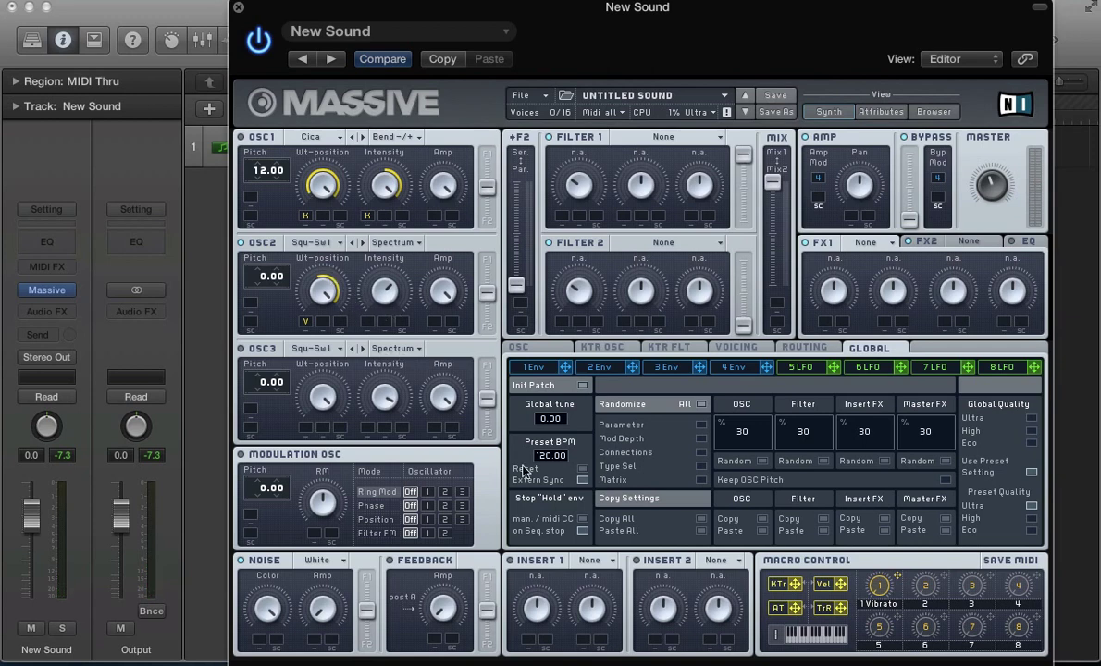
{"action": "left_click_drag", "start_coordinate": [796, 586], "coordinate": [391, 263]}
{"action": "left_click_drag", "start_coordinate": [366, 320], "coordinate": [365, 322]}
{"action": "left_click_drag", "start_coordinate": [368, 322], "coordinate": [411, 248]}
{"action": "left_click_drag", "start_coordinate": [368, 324], "coordinate": [369, 331]}
{"action": "left_click_drag", "start_coordinate": [368, 324], "coordinate": [375, 389]}
Step: Enable oscillator 3 at pitch 4.90, add V to wavetable position, KTr to intensity; nudge oscillator 2 intensity
{"action": "left_click", "coordinate": [241, 349]}
{"action": "scroll", "coordinate": [269, 382], "scroll_direction": "up", "scroll_amount": 4}
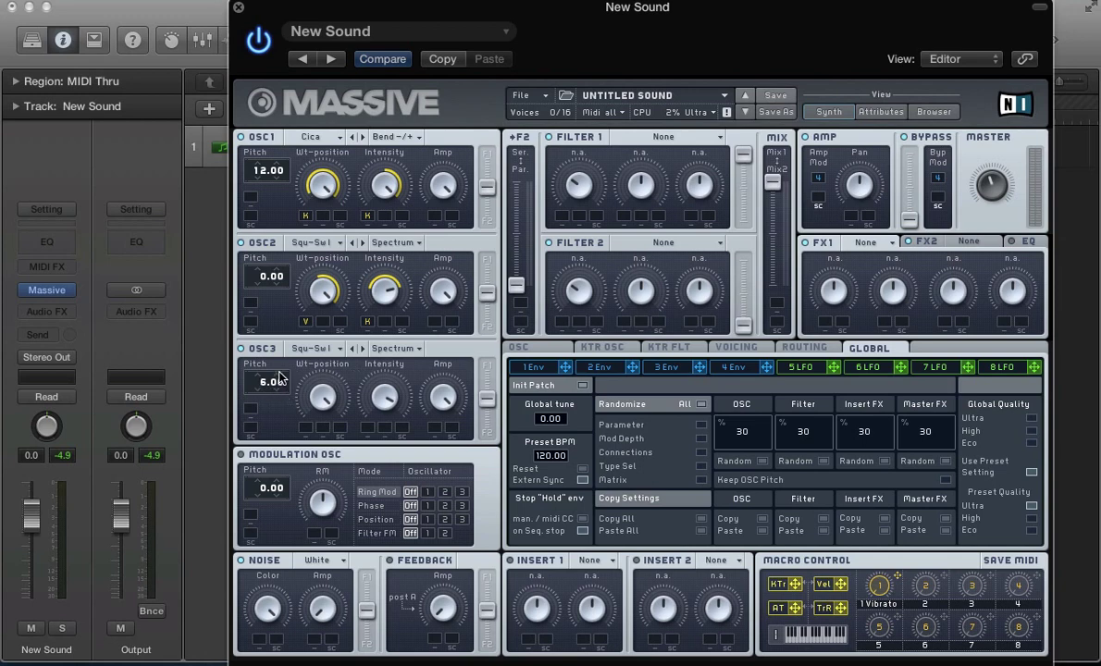
{"action": "scroll", "coordinate": [264, 384], "scroll_direction": "up", "scroll_amount": 1}
{"action": "left_click_drag", "start_coordinate": [305, 432], "coordinate": [305, 430]}
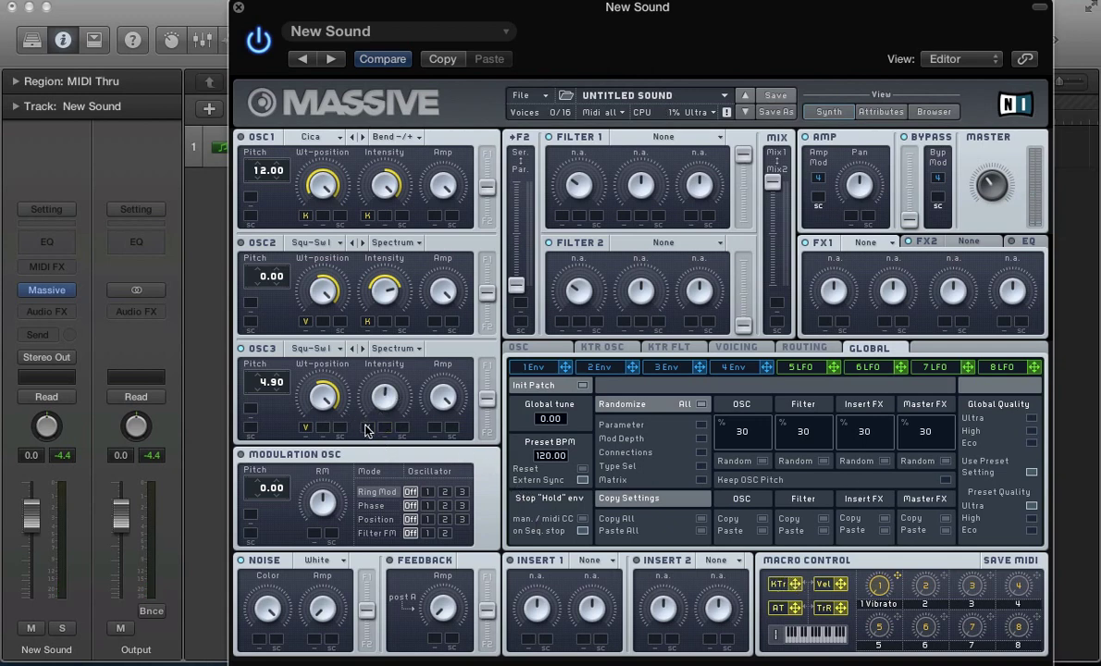
{"action": "left_click_drag", "start_coordinate": [364, 423], "coordinate": [366, 460]}
{"action": "left_click_drag", "start_coordinate": [388, 311], "coordinate": [388, 304]}
Step: Route modulator 6 to oscillator 2's amplitude and change its type to Performer
{"action": "left_click", "coordinate": [862, 368]}
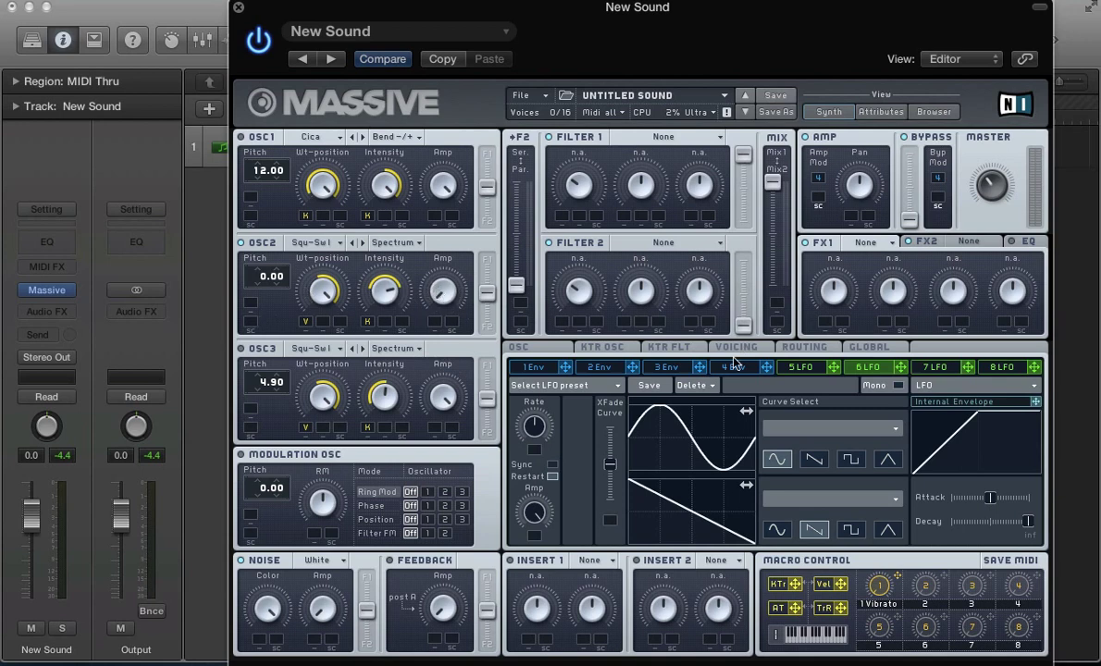
{"action": "left_click_drag", "start_coordinate": [899, 373], "coordinate": [437, 326]}
{"action": "left_click", "coordinate": [925, 385]}
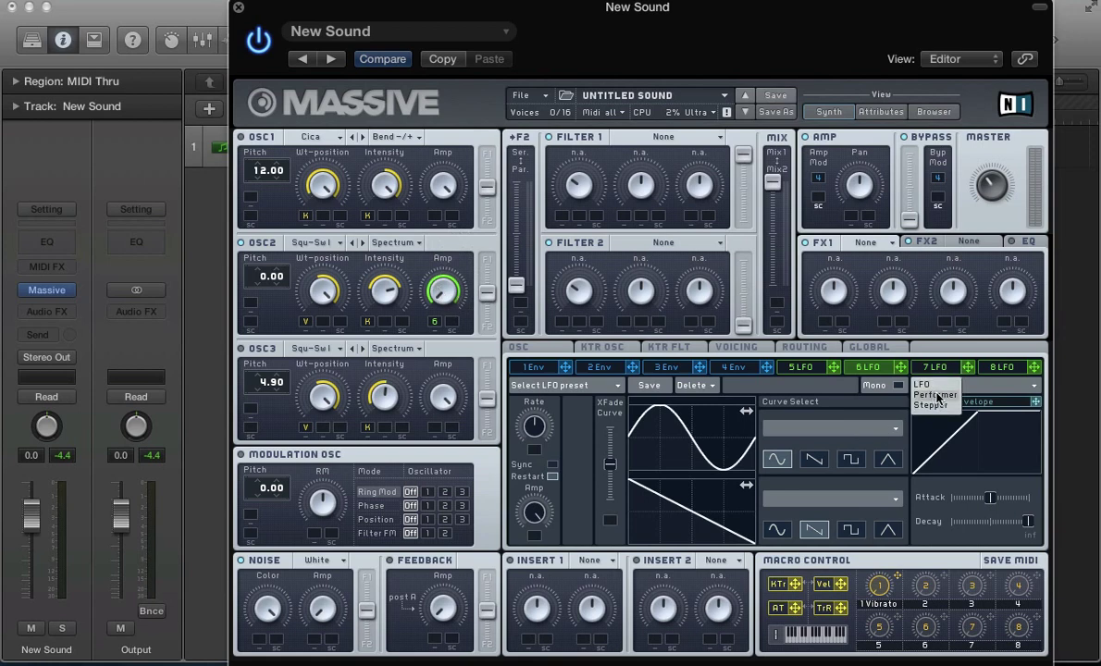
{"action": "left_click", "coordinate": [938, 395]}
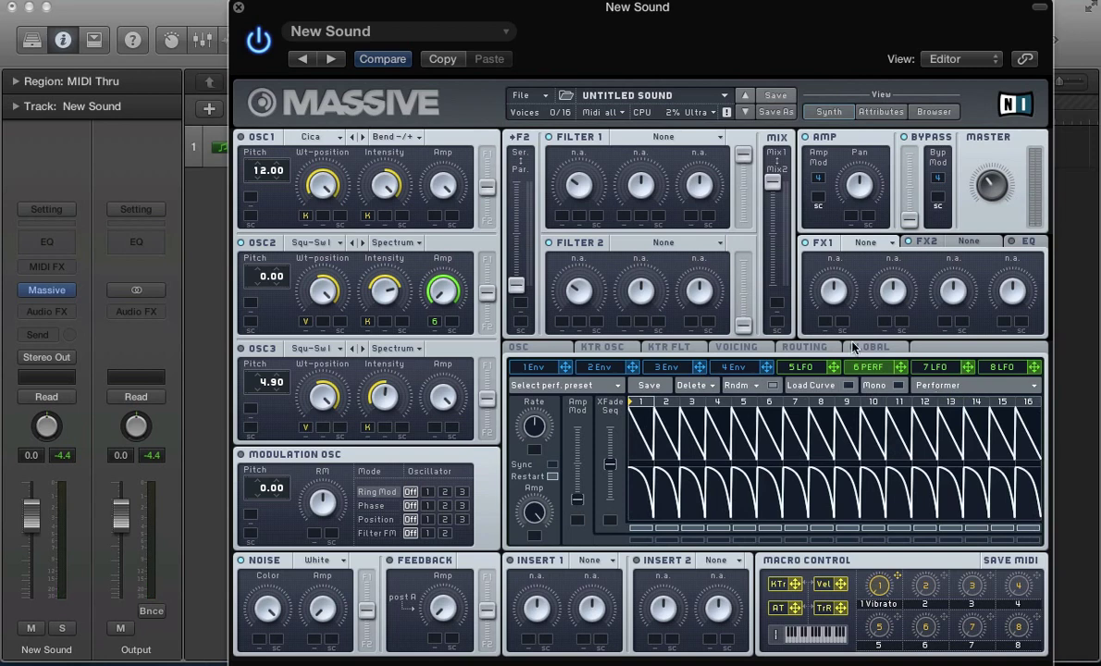
Step: Sync the Performer to tempo at 1/4 ratio, raise its curve crossfade, and assign velocity to its depth
{"action": "left_click", "coordinate": [551, 465]}
{"action": "left_click_drag", "start_coordinate": [533, 434], "coordinate": [539, 456]}
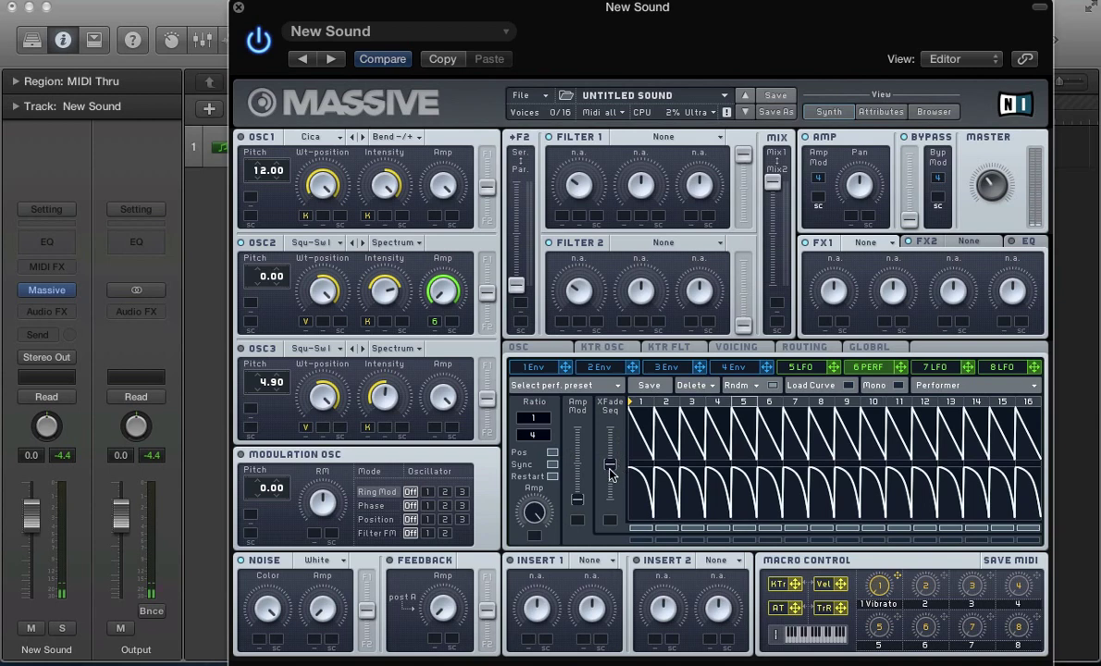
{"action": "left_click_drag", "start_coordinate": [609, 463], "coordinate": [608, 432]}
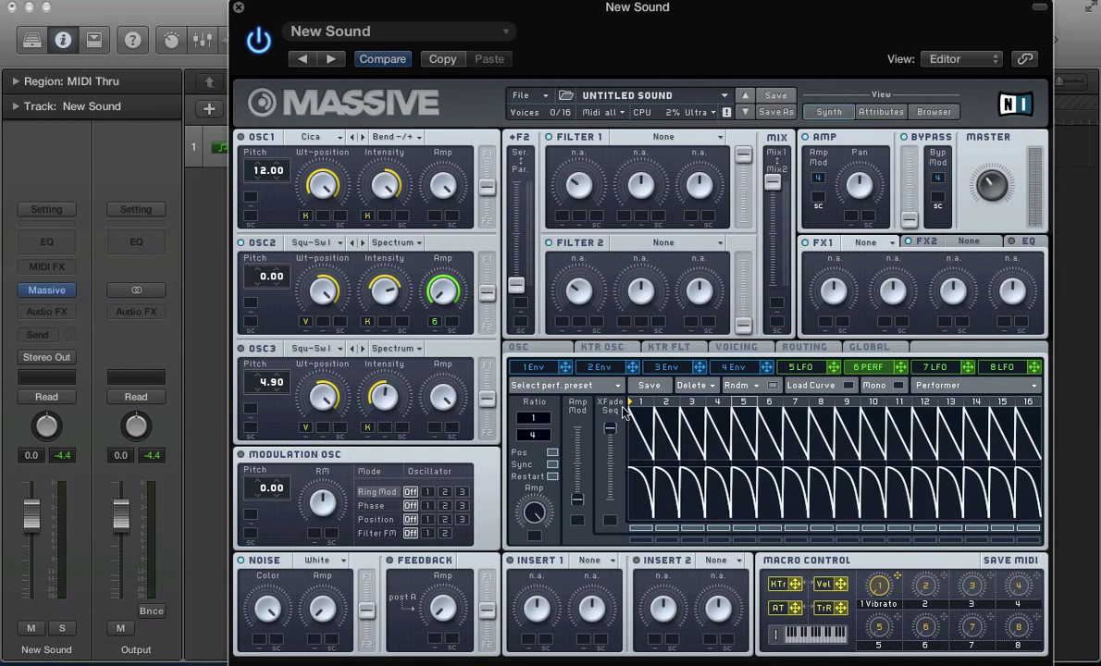
{"action": "mouse_move", "coordinate": [720, 445]}
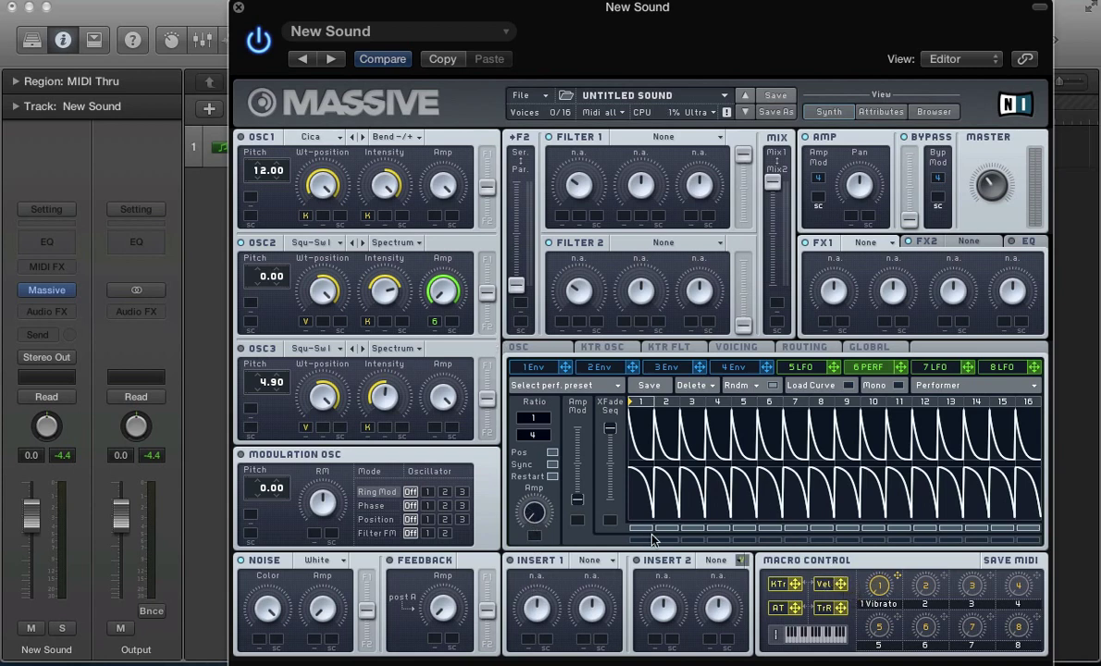
{"action": "left_click_drag", "start_coordinate": [602, 538], "coordinate": [531, 407]}
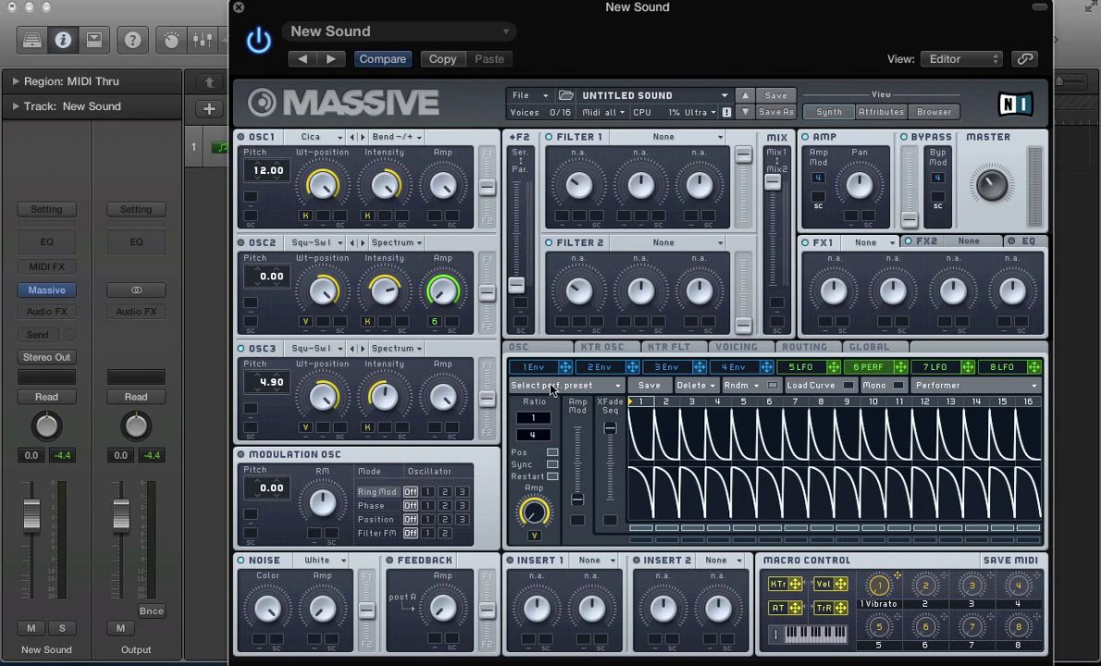
Step: Route LFO 7 to oscillator 3's amplitude and set its modulation depth
{"action": "left_click", "coordinate": [932, 366]}
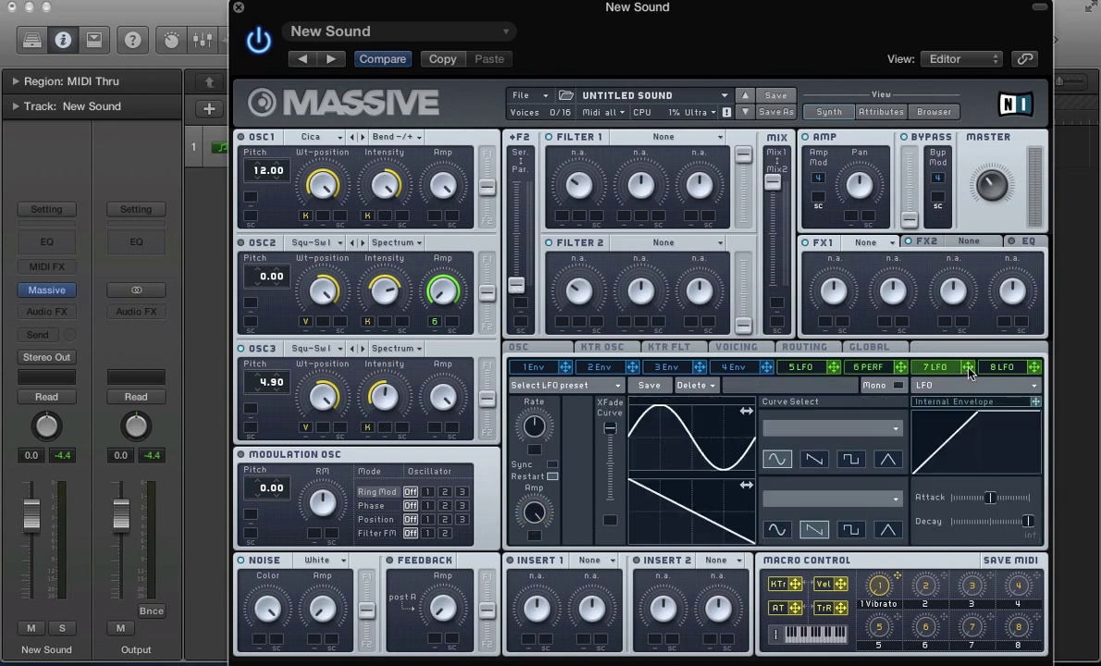
{"action": "left_click_drag", "start_coordinate": [900, 367], "coordinate": [435, 425]}
{"action": "left_click_drag", "start_coordinate": [435, 426], "coordinate": [438, 400]}
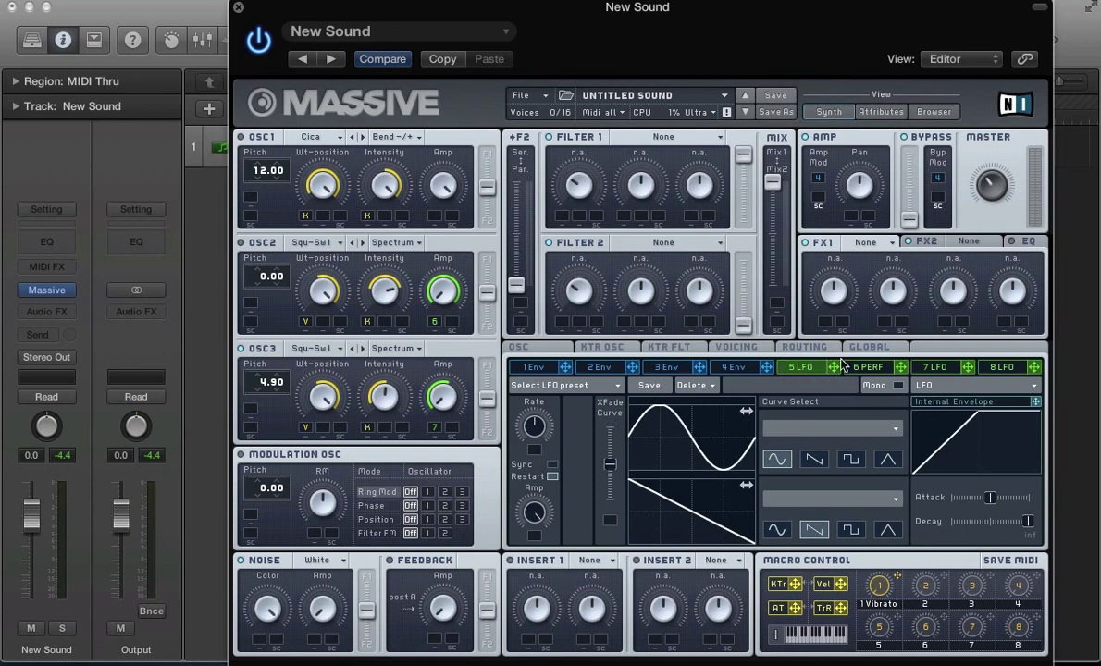
Step: Change modulator 7 to a Stepper and sync it to the song tempo
{"action": "left_click", "coordinate": [925, 370]}
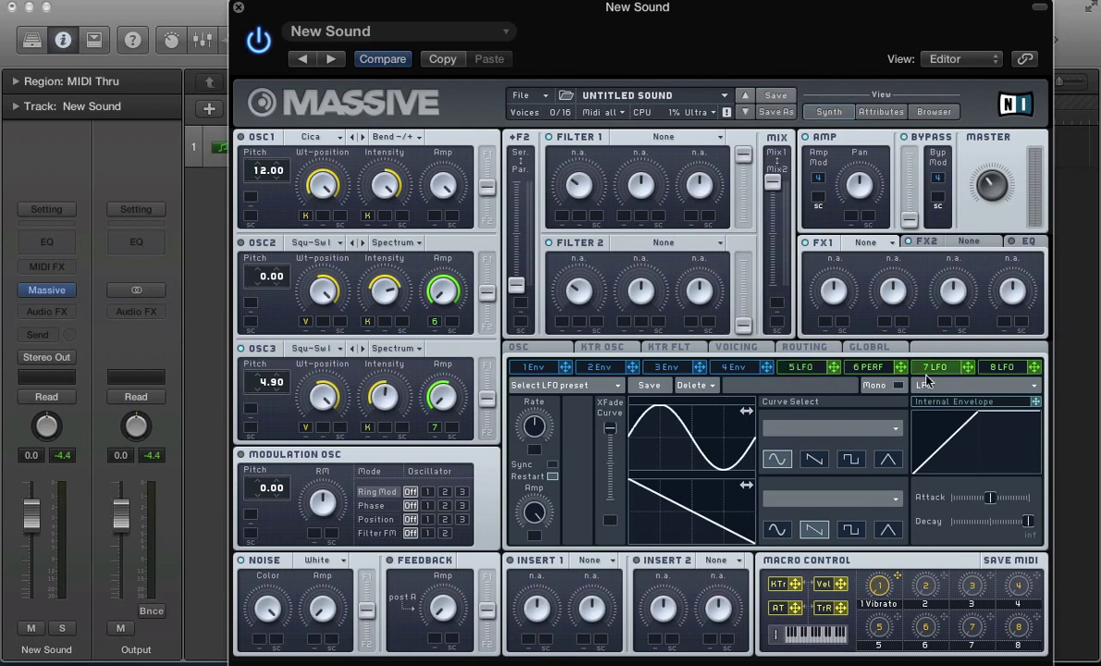
{"action": "left_click", "coordinate": [926, 386]}
{"action": "left_click", "coordinate": [930, 405]}
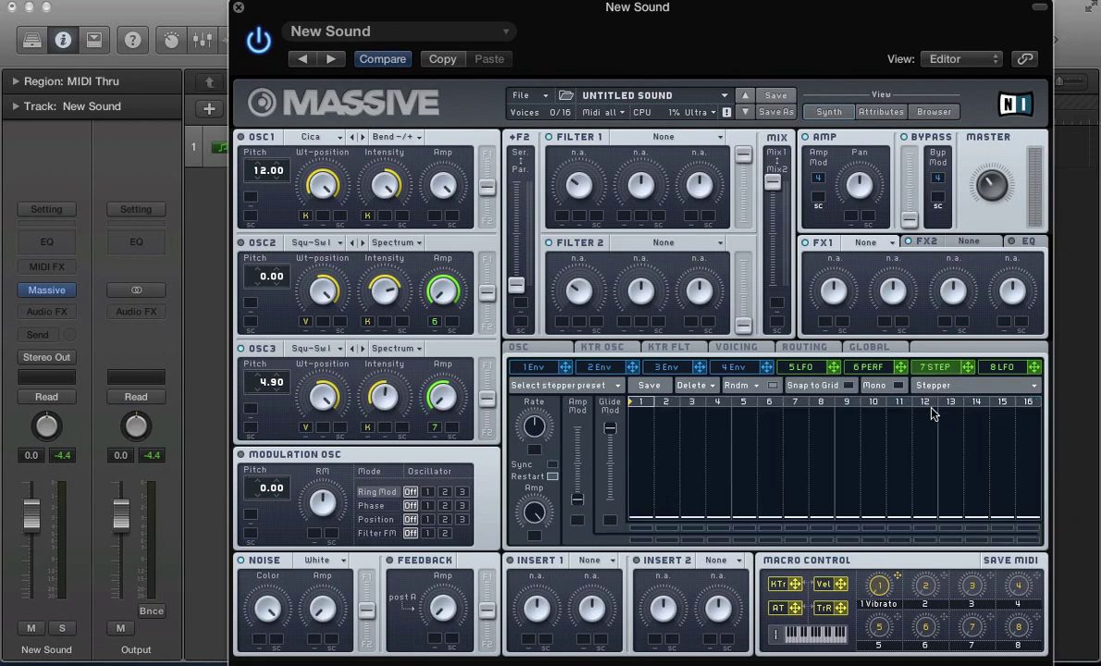
{"action": "left_click", "coordinate": [553, 465]}
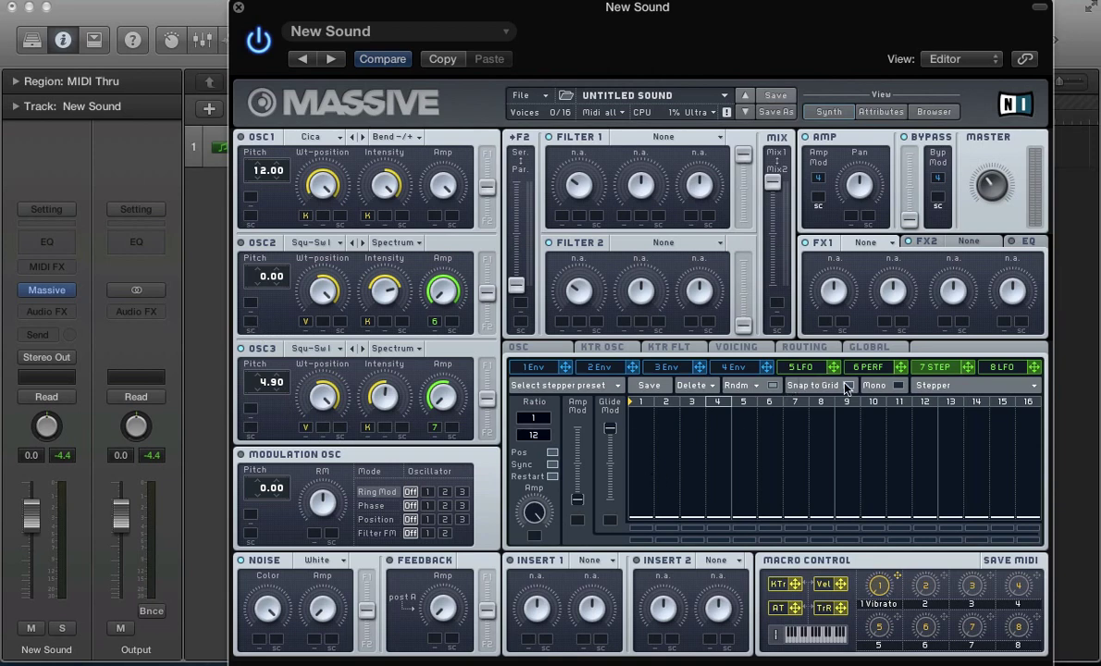
Step: Draw all 16 stepper levels alternating high and low, with steps 11, 13, 14 and 16 near the top
{"action": "left_click", "coordinate": [640, 455]}
{"action": "left_click", "coordinate": [666, 499]}
{"action": "left_click", "coordinate": [696, 455]}
{"action": "left_click", "coordinate": [718, 509]}
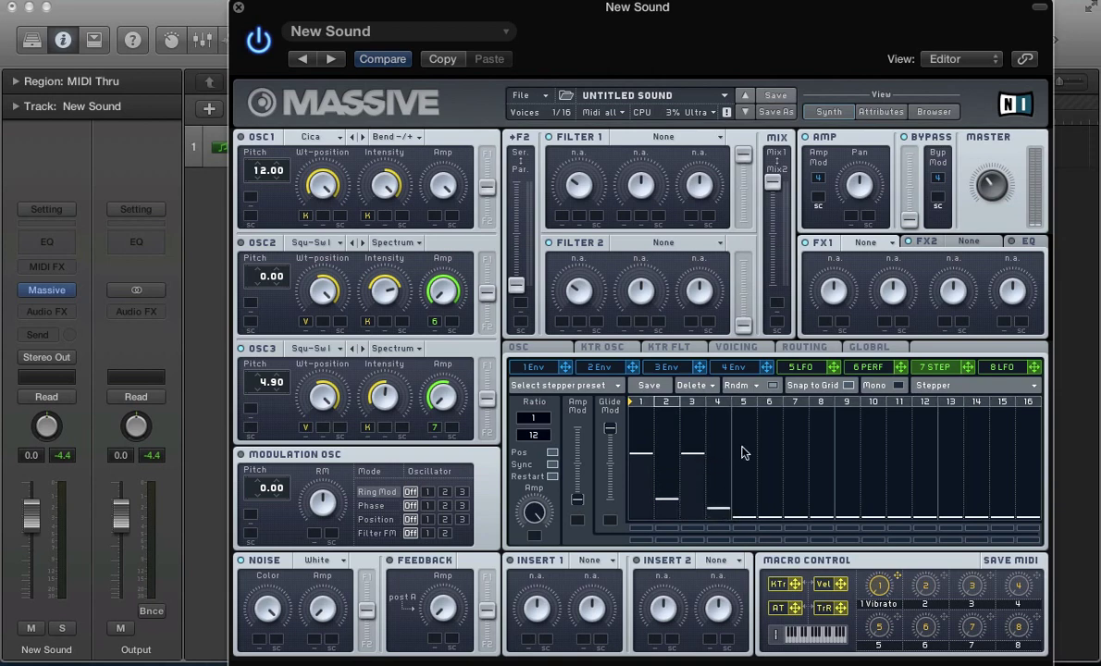
{"action": "left_click", "coordinate": [743, 446]}
{"action": "left_click", "coordinate": [769, 489]}
{"action": "left_click", "coordinate": [794, 454]}
{"action": "left_click", "coordinate": [820, 481]}
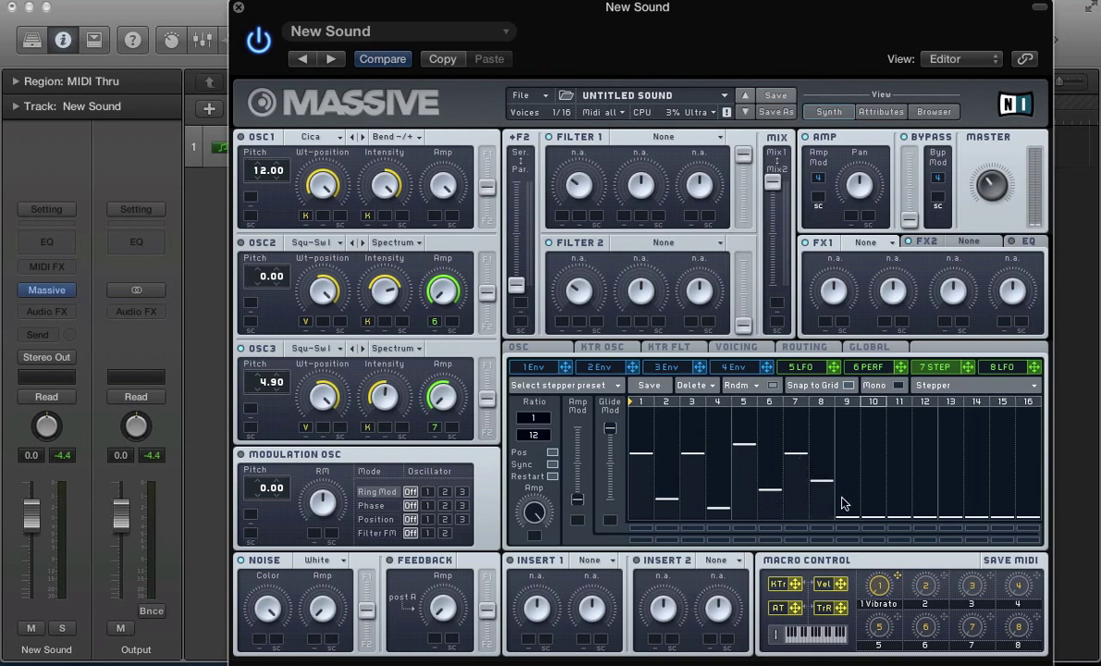
{"action": "left_click", "coordinate": [847, 498]}
{"action": "left_click", "coordinate": [874, 454]}
{"action": "left_click", "coordinate": [899, 434]}
{"action": "left_click", "coordinate": [925, 455]}
{"action": "left_click", "coordinate": [927, 453]}
{"action": "left_click", "coordinate": [950, 426]}
{"action": "left_click", "coordinate": [976, 435]}
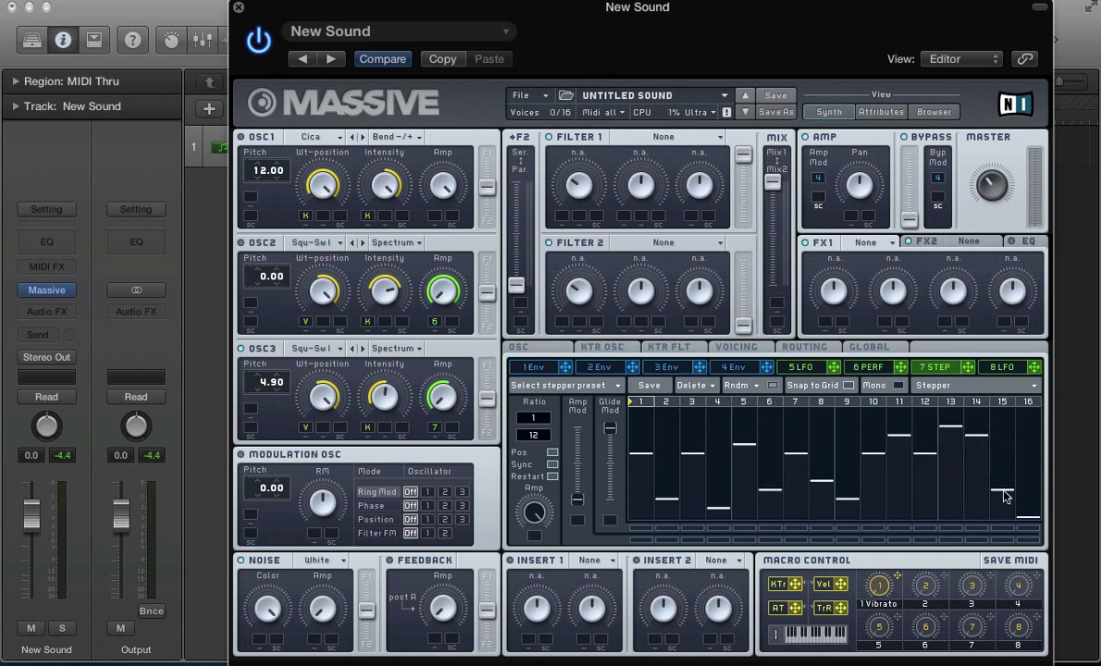
{"action": "left_click_drag", "start_coordinate": [1006, 498], "coordinate": [1025, 428]}
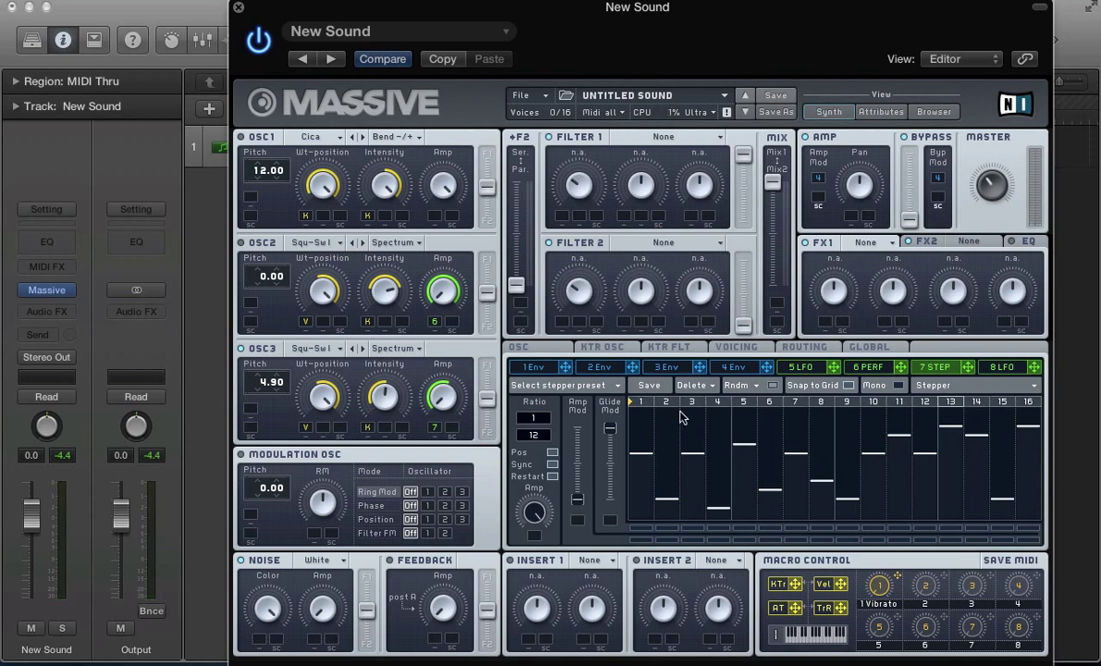
Step: Check Performer 6's curve, then return to Stepper 7 and assign velocity to its Amp depth slot
{"action": "left_click", "coordinate": [870, 369]}
{"action": "left_click", "coordinate": [934, 368]}
{"action": "left_click", "coordinate": [534, 537]}
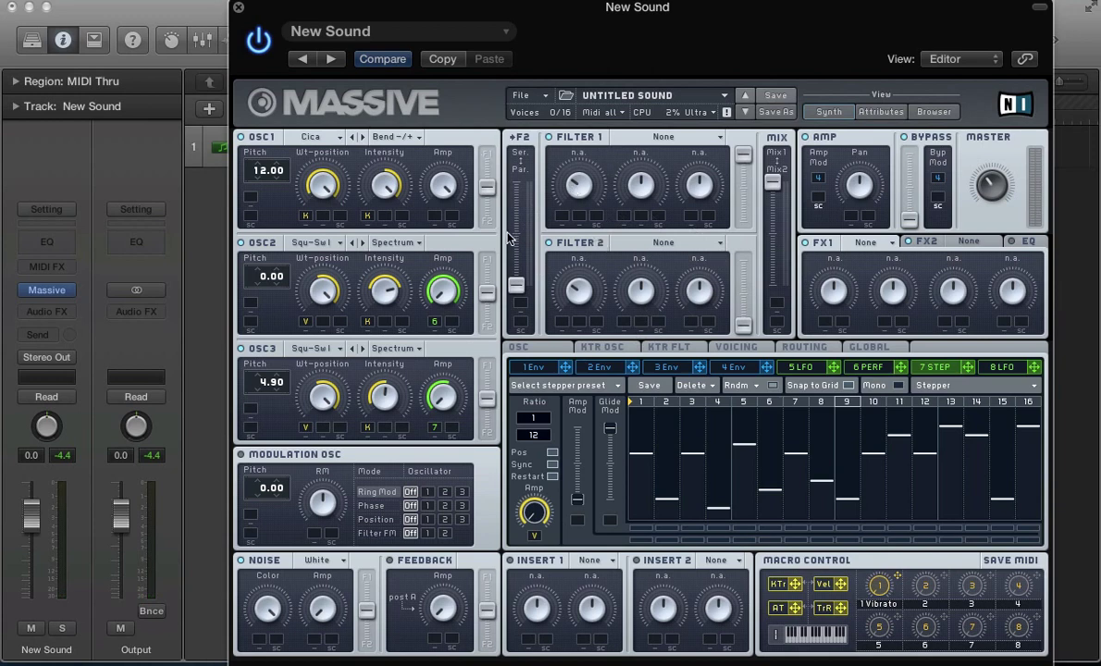
Step: Set Filter 1 to the Daft type and Filter 2 to Highpass 4
{"action": "left_click", "coordinate": [636, 136]}
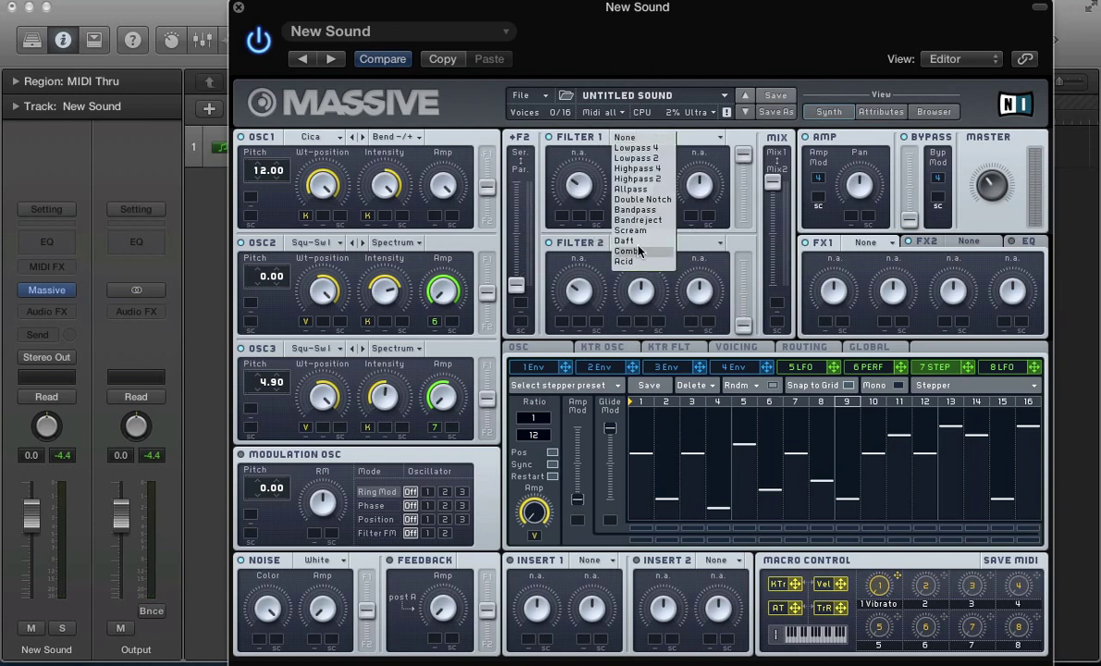
{"action": "left_click", "coordinate": [636, 242]}
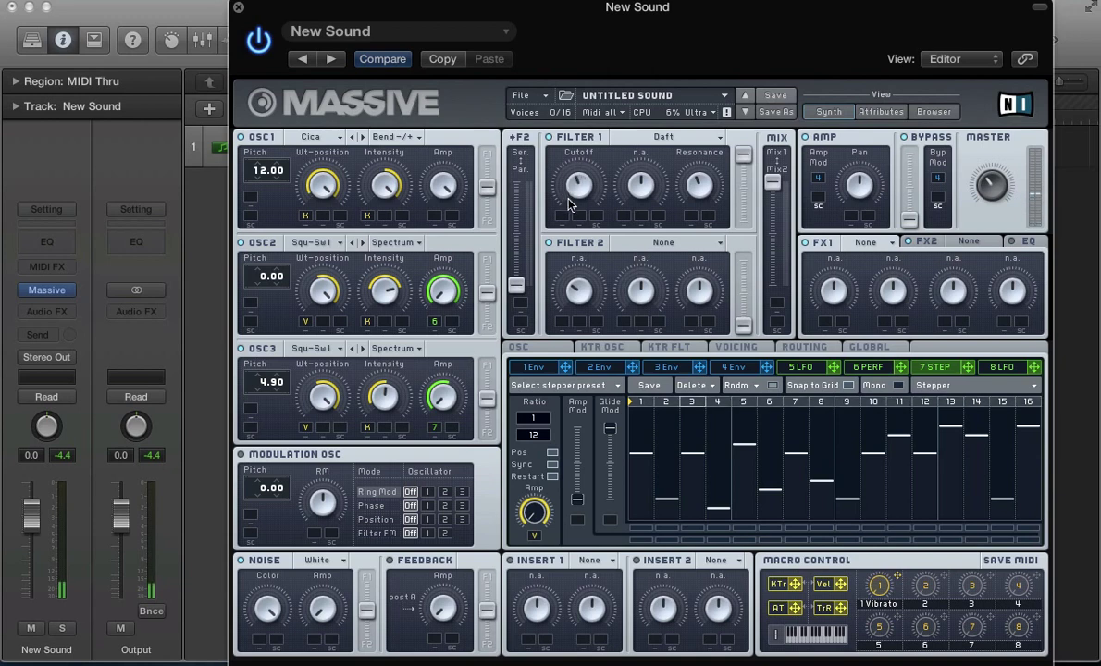
{"action": "left_click", "coordinate": [664, 242]}
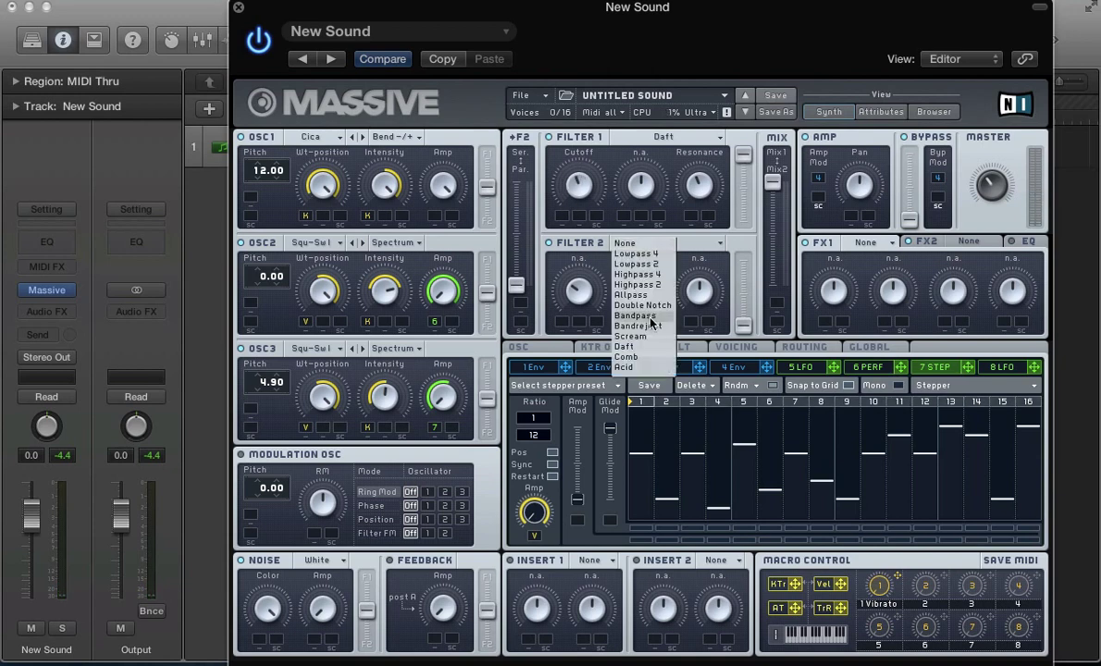
{"action": "left_click", "coordinate": [643, 275]}
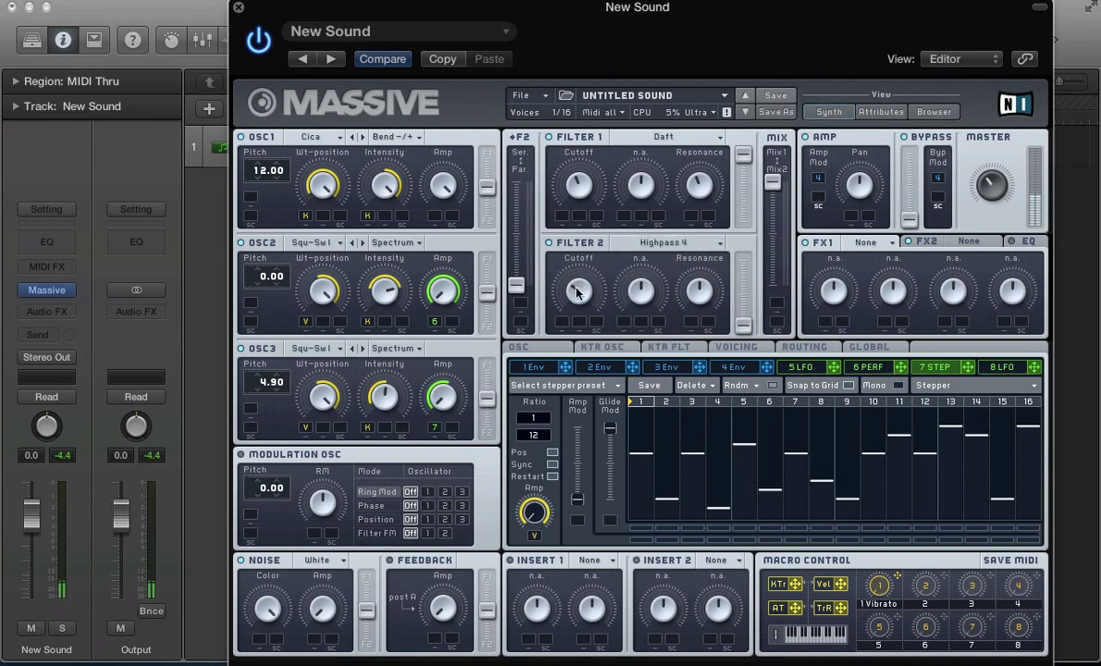
Step: Raise Filter 2 to full level, lower its resonance slightly, set Ser/Par midway, and audition the Mix1/Mix2 balance
{"action": "left_click_drag", "start_coordinate": [740, 325], "coordinate": [740, 246]}
{"action": "left_click_drag", "start_coordinate": [700, 280], "coordinate": [701, 309]}
{"action": "mouse_move", "coordinate": [516, 283]}
{"action": "left_mouse_down"}
{"action": "mouse_move", "coordinate": [511, 205]}
{"action": "mouse_move", "coordinate": [516, 295]}
{"action": "left_mouse_up"}
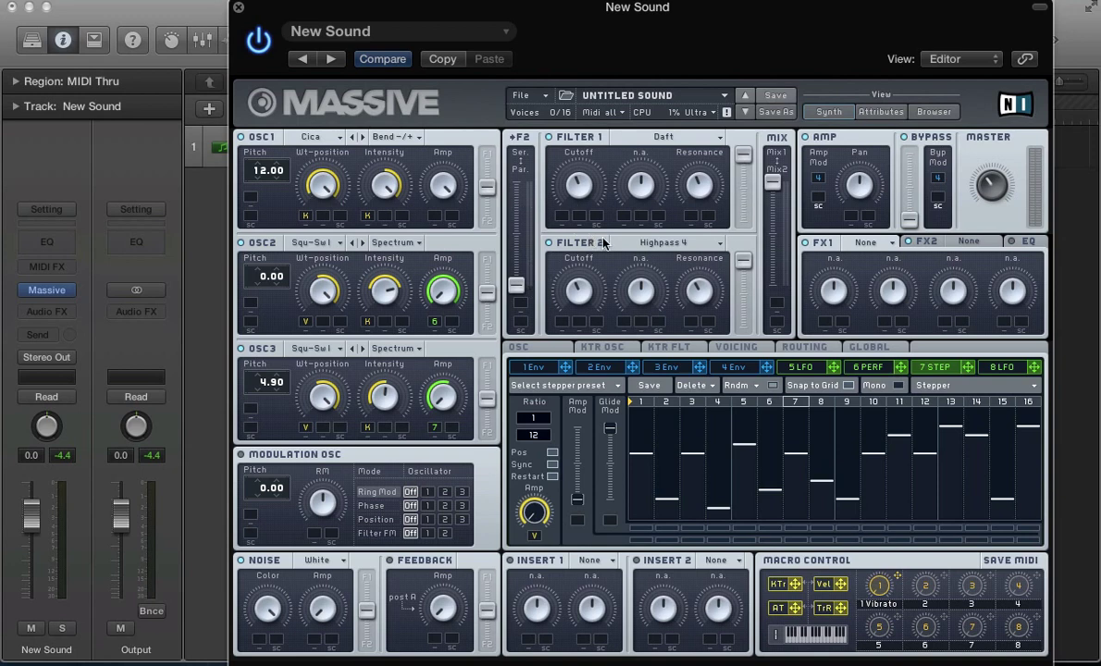
{"action": "left_click_drag", "start_coordinate": [515, 285], "coordinate": [523, 94]}
{"action": "left_click_drag", "start_coordinate": [516, 190], "coordinate": [512, 292]}
{"action": "mouse_move", "coordinate": [519, 249]}
{"action": "left_mouse_down"}
{"action": "mouse_move", "coordinate": [519, 220]}
{"action": "mouse_move", "coordinate": [520, 230]}
{"action": "left_mouse_up"}
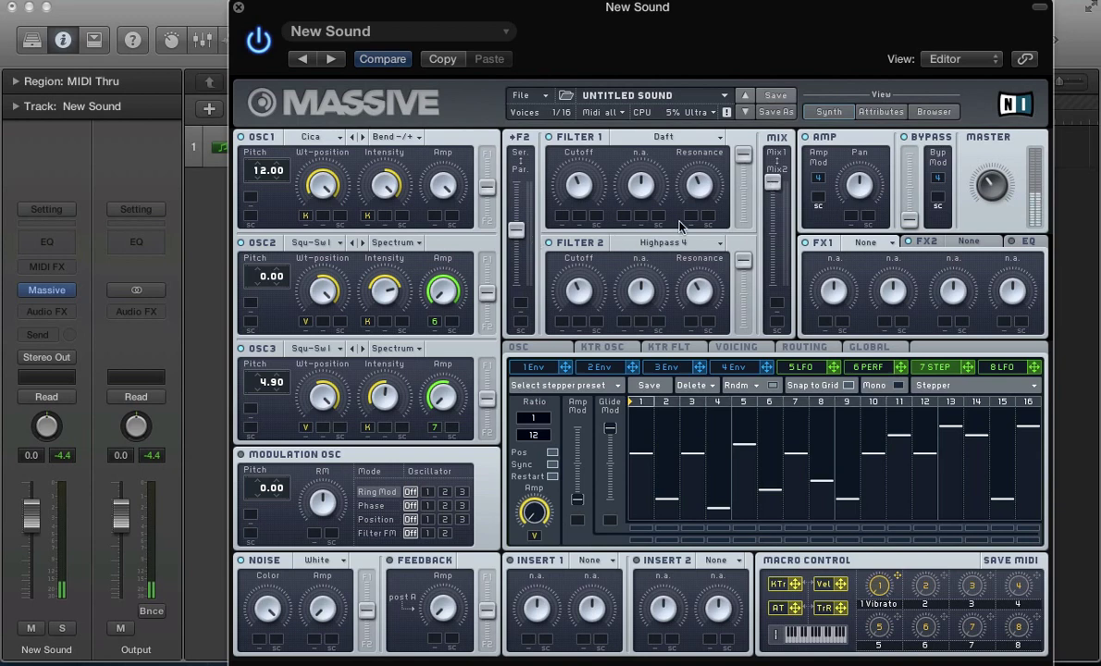
{"action": "mouse_move", "coordinate": [517, 231]}
{"action": "left_mouse_down"}
{"action": "mouse_move", "coordinate": [517, 192]}
{"action": "mouse_move", "coordinate": [516, 325]}
{"action": "mouse_move", "coordinate": [517, 231]}
{"action": "left_mouse_up"}
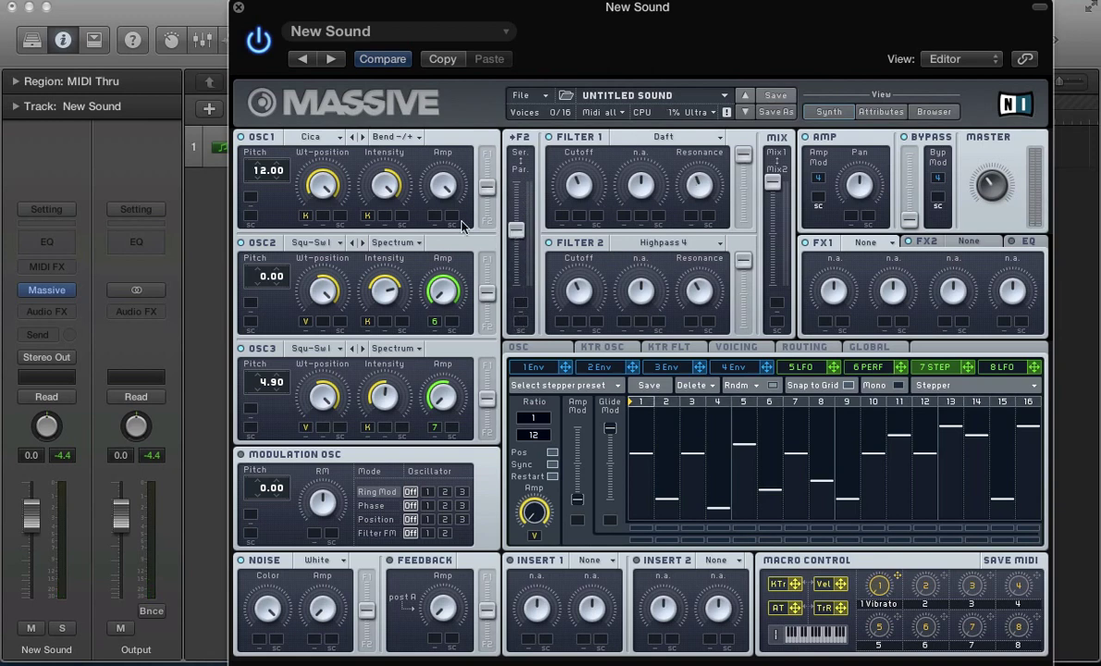
{"action": "mouse_move", "coordinate": [768, 190]}
{"action": "left_mouse_down"}
{"action": "mouse_move", "coordinate": [768, 218]}
{"action": "mouse_move", "coordinate": [763, 166]}
{"action": "left_mouse_up"}
{"action": "mouse_move", "coordinate": [768, 185]}
{"action": "left_mouse_down"}
{"action": "mouse_move", "coordinate": [774, 276]}
{"action": "mouse_move", "coordinate": [772, 220]}
{"action": "mouse_move", "coordinate": [773, 271]}
{"action": "mouse_move", "coordinate": [755, 182]}
{"action": "mouse_move", "coordinate": [757, 212]}
{"action": "mouse_move", "coordinate": [756, 192]}
{"action": "left_mouse_up"}
Step: Shift the Mix1/Mix2 fader toward Filter 1 and add random modulation to the filter mix
{"action": "left_click_drag", "start_coordinate": [772, 190], "coordinate": [775, 184]}
{"action": "left_click", "coordinate": [777, 305]}
Step: Route LFO 5 to Filter 1 cutoff, raise its XFade Curve, and select the Vibrato Wave 2 dual curve
{"action": "left_click", "coordinate": [797, 368]}
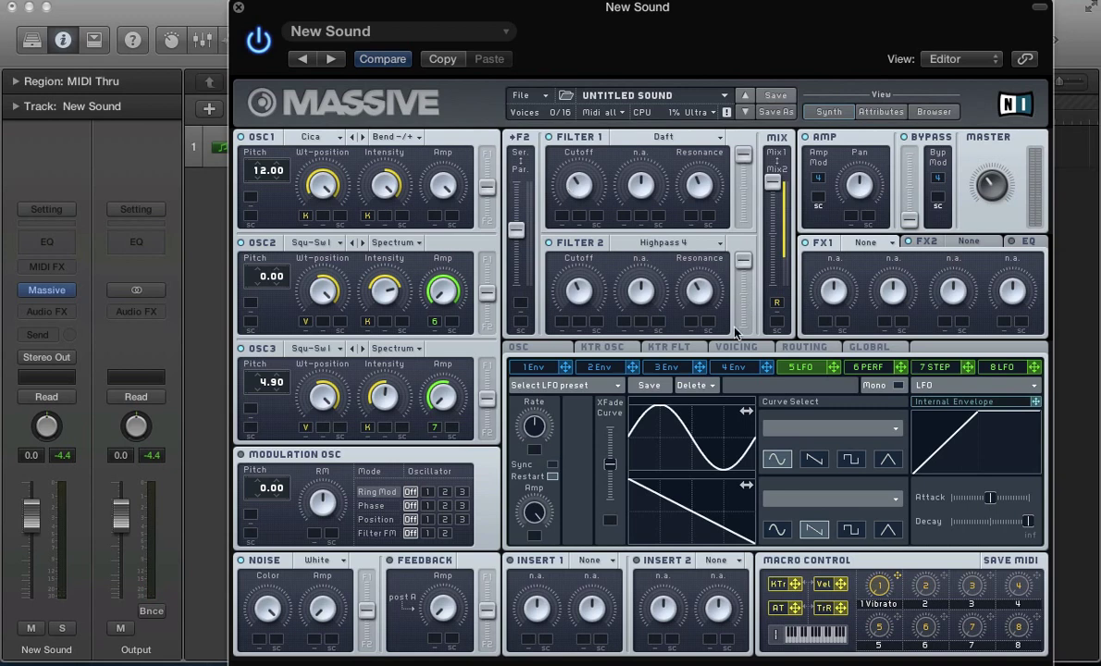
{"action": "left_click_drag", "start_coordinate": [833, 367], "coordinate": [553, 181]}
{"action": "left_click_drag", "start_coordinate": [616, 467], "coordinate": [612, 445]}
{"action": "left_click", "coordinate": [784, 430]}
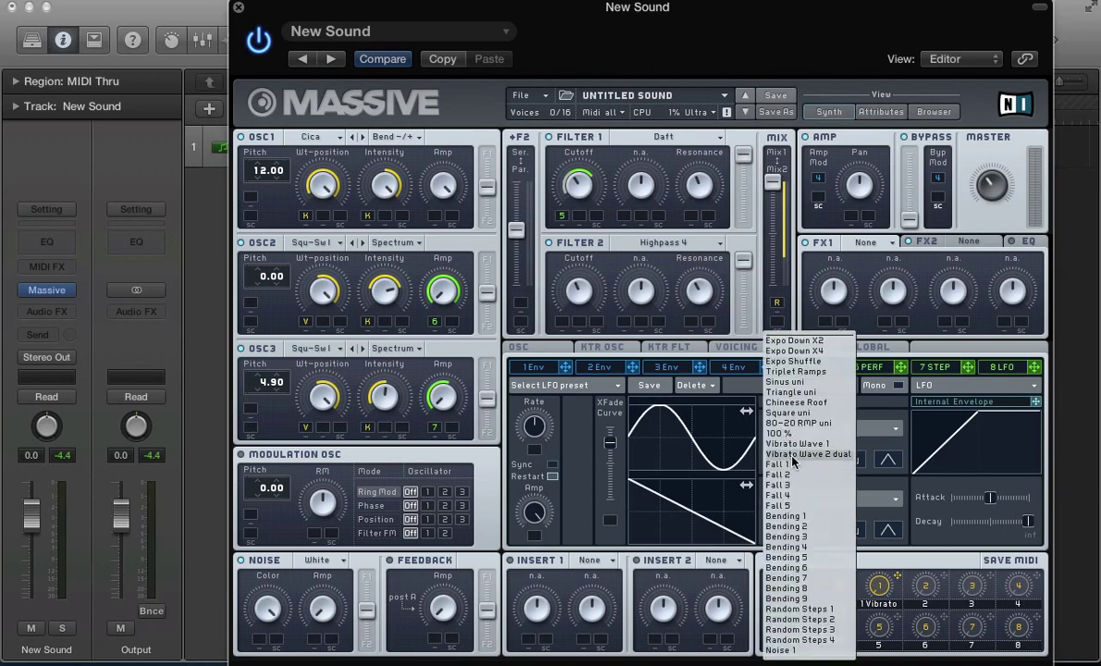
{"action": "left_click", "coordinate": [792, 456]}
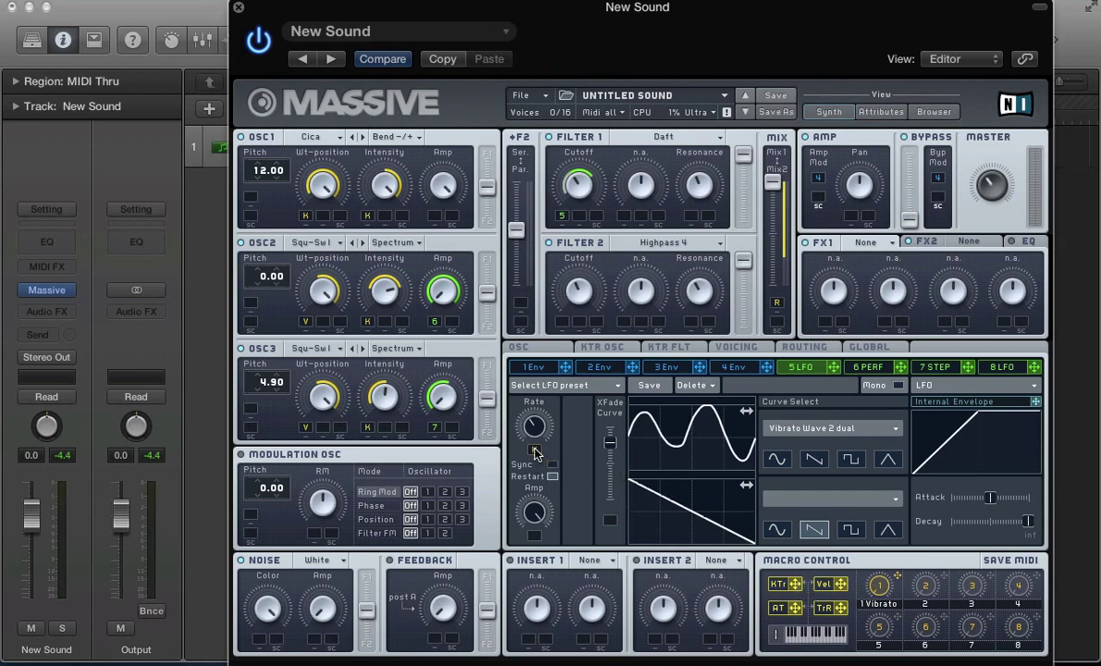
Step: Assign the KTr key-tracking source to LFO 5's Rate knob
{"action": "left_click_drag", "start_coordinate": [535, 451], "coordinate": [533, 419]}
Step: Set FX1 to Delay Synced and modulate its Damp with key tracking
{"action": "left_click", "coordinate": [864, 244]}
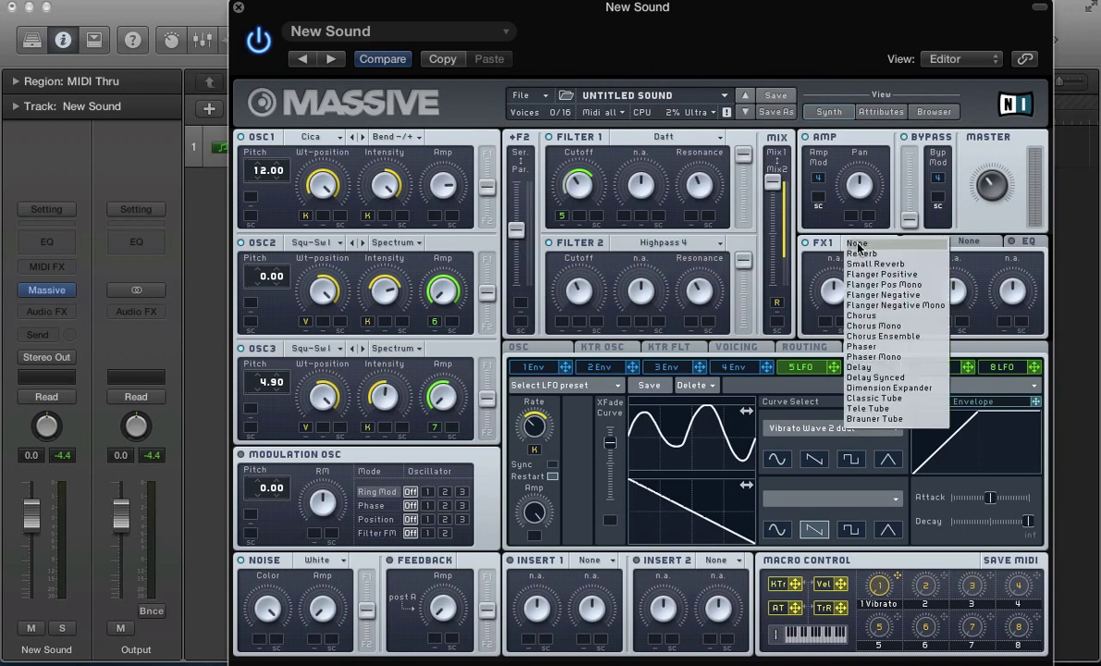
{"action": "left_click", "coordinate": [864, 379]}
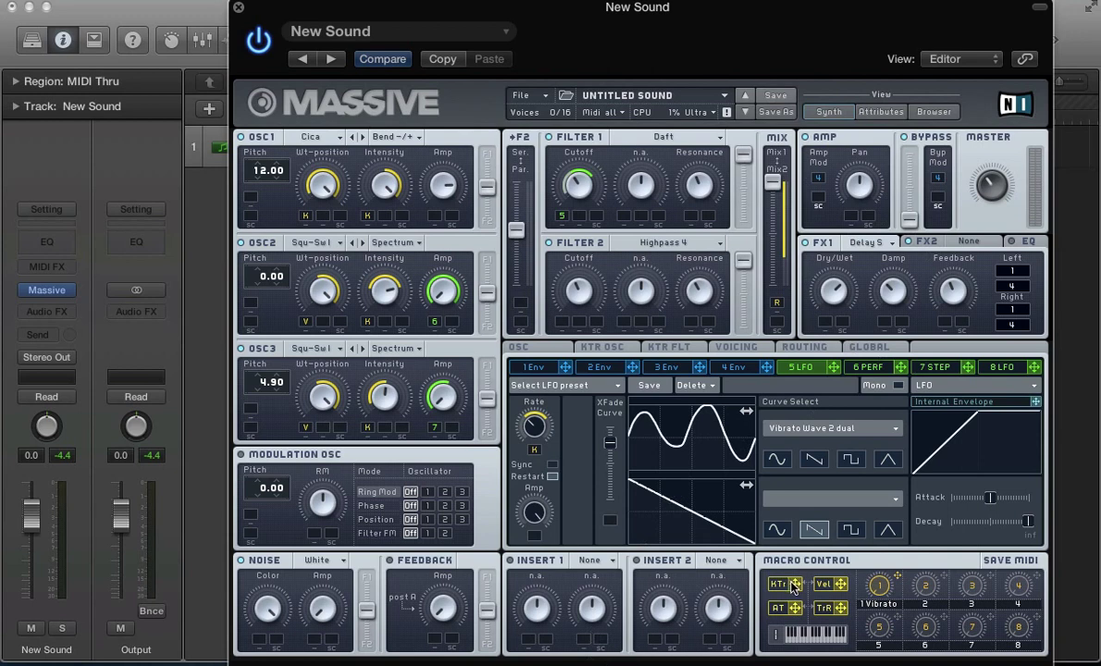
{"action": "left_click_drag", "start_coordinate": [796, 585], "coordinate": [883, 321]}
{"action": "left_click_drag", "start_coordinate": [884, 322], "coordinate": [884, 322]}
Step: Set FX2 to Flanger Negative, lower its Dry/Wet, and modulate its Feedback with velocity
{"action": "left_click", "coordinate": [962, 244]}
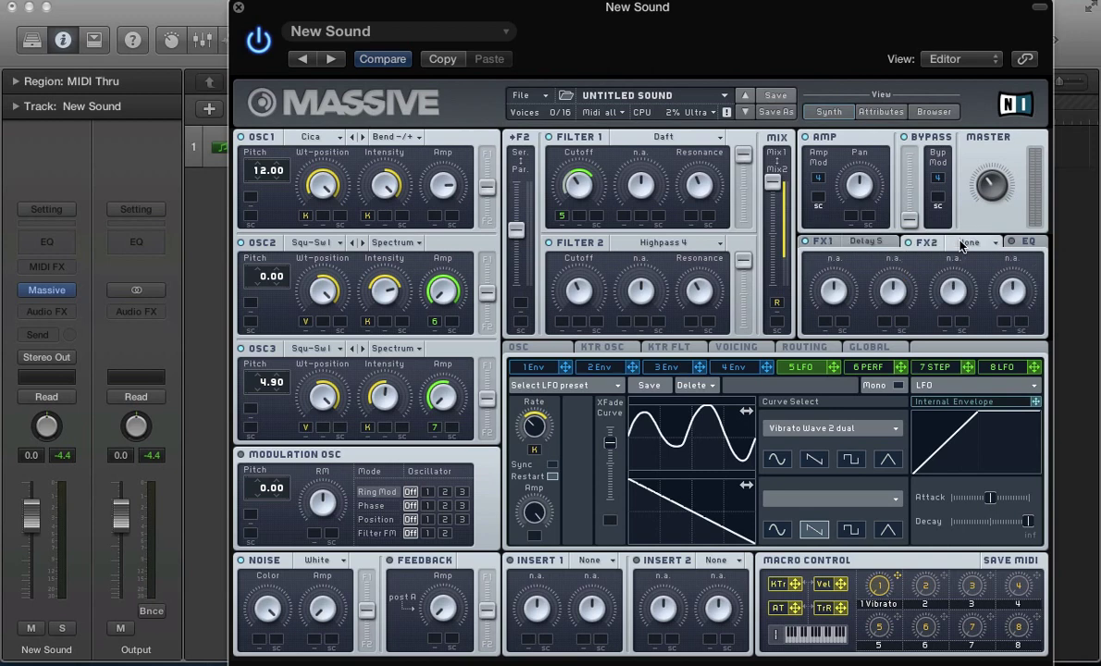
{"action": "left_click", "coordinate": [964, 243]}
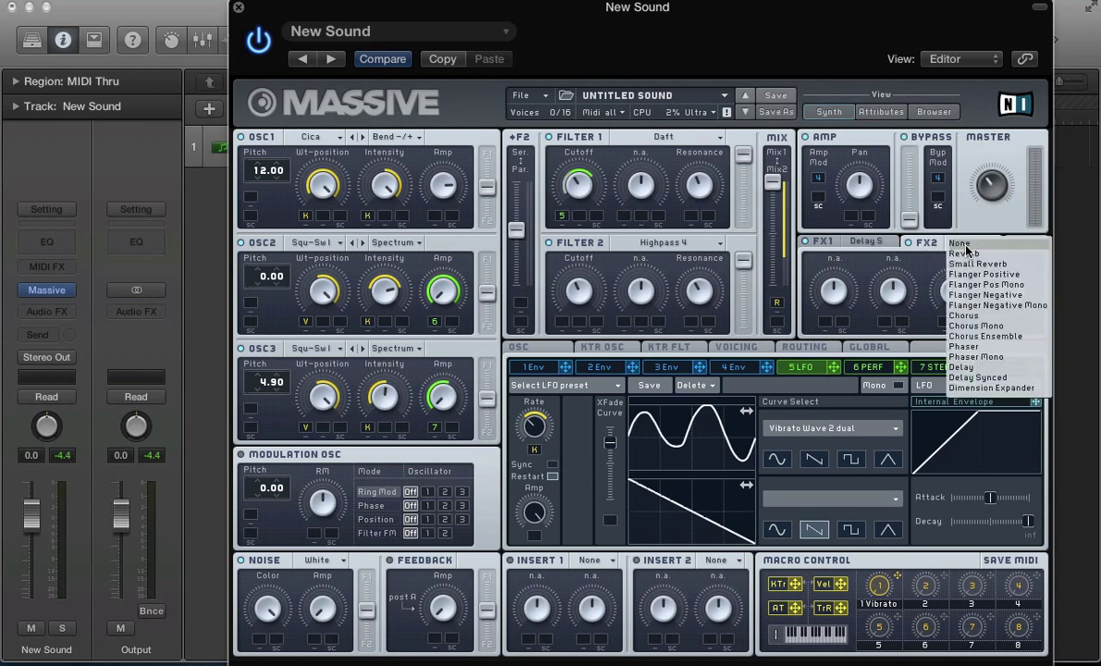
{"action": "left_click", "coordinate": [973, 296]}
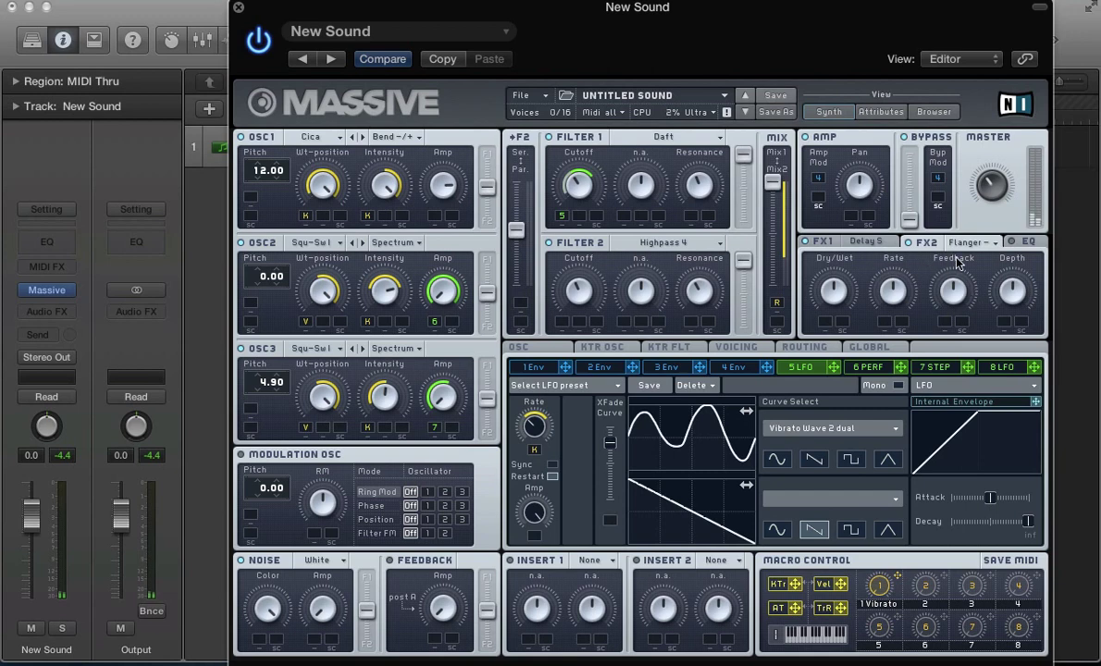
{"action": "left_click_drag", "start_coordinate": [836, 295], "coordinate": [840, 324]}
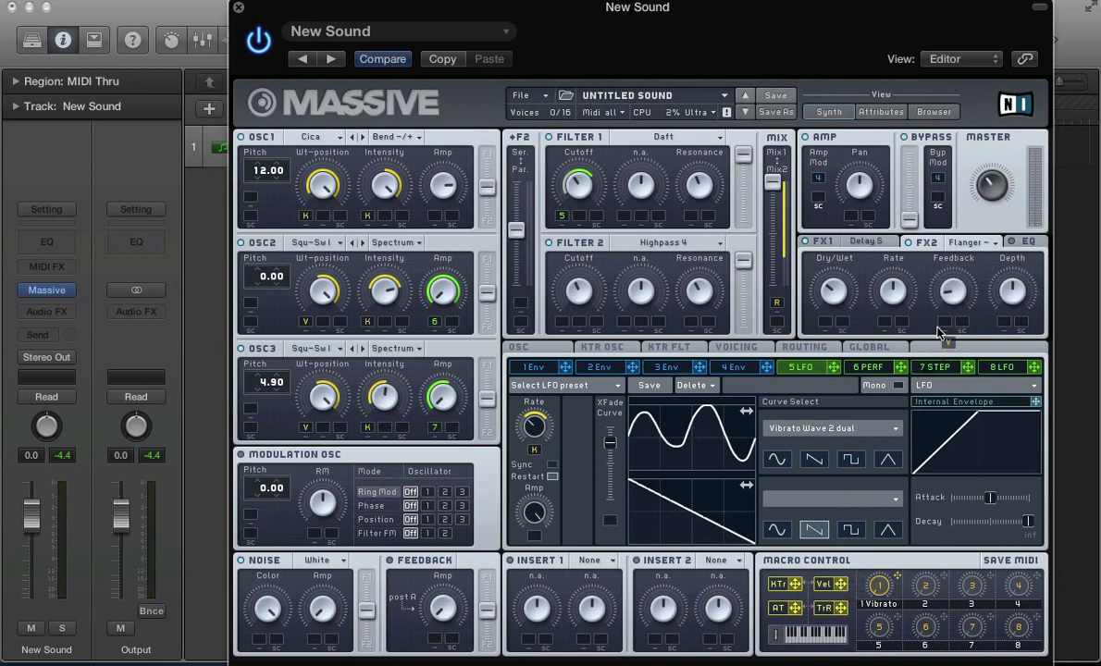
{"action": "left_click_drag", "start_coordinate": [939, 332], "coordinate": [944, 321]}
{"action": "left_click_drag", "start_coordinate": [944, 321], "coordinate": [937, 271]}
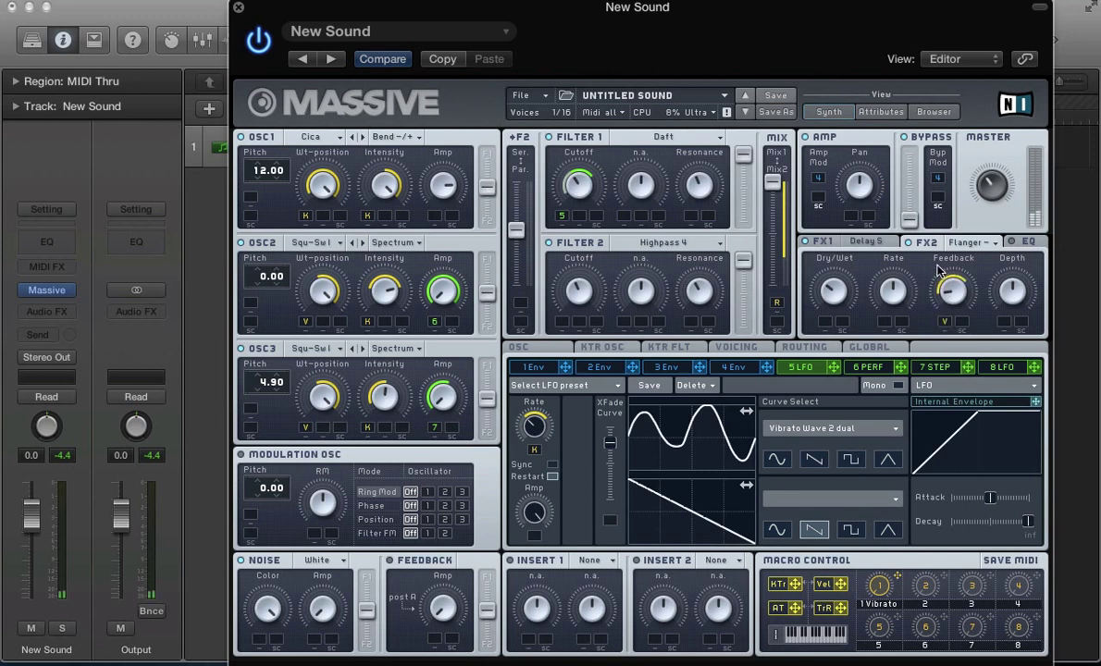